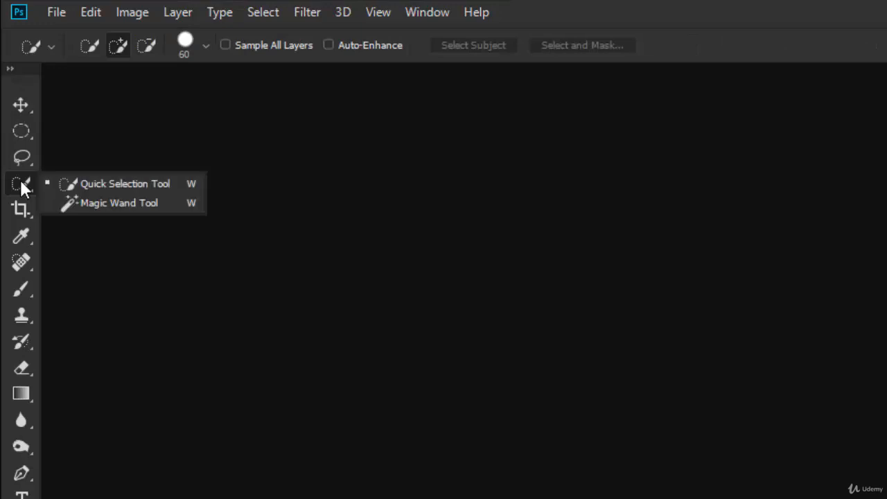
pyautogui.click(86, 184)
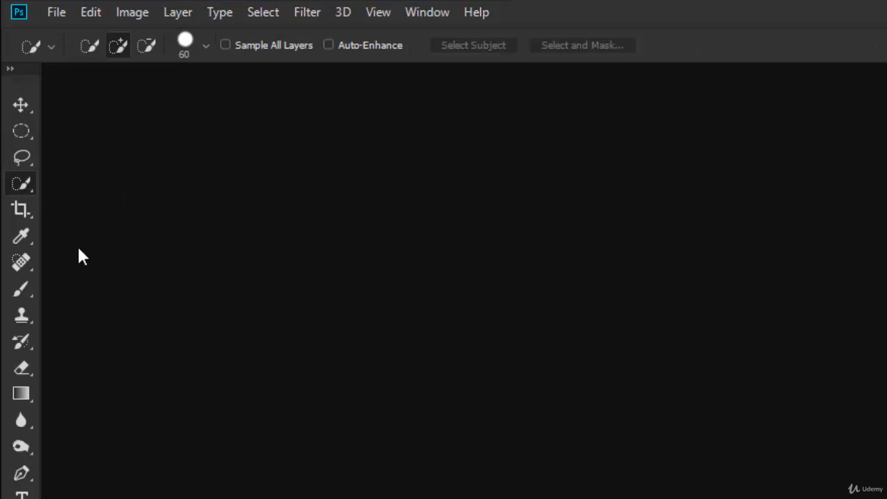
pyautogui.click(23, 294)
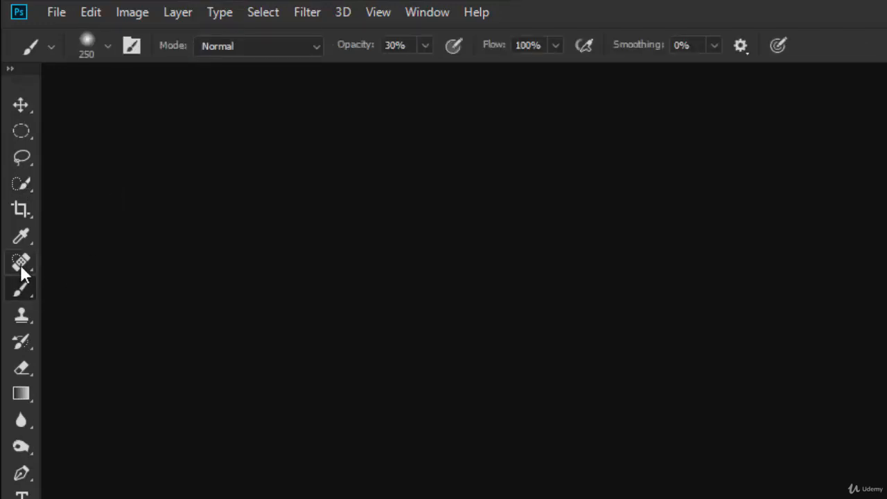
pyautogui.click(22, 269)
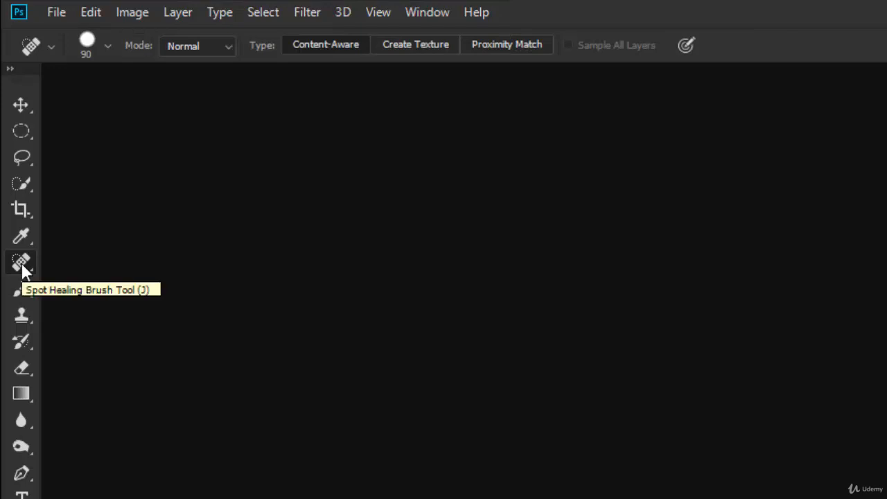
# Open Social Media Profile Pic.jpg from the PixImages folder without color management and activate the Crop tool.
pyautogui.click(23, 215)
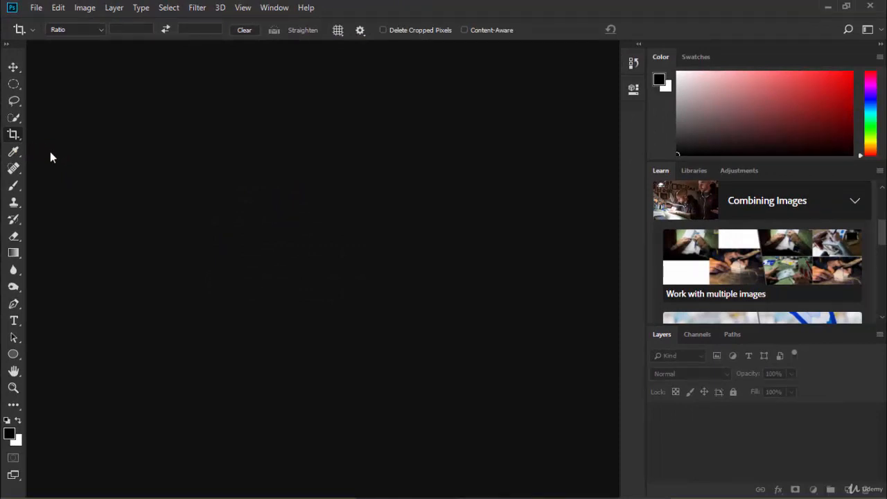
pyautogui.hotkey('ctrl', 'o')
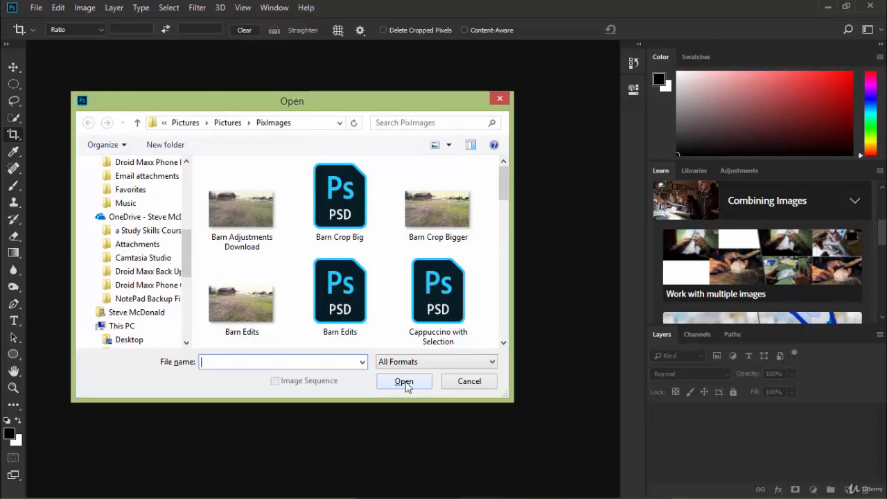
pyautogui.moveTo(503, 180); pyautogui.dragTo(515, 329)
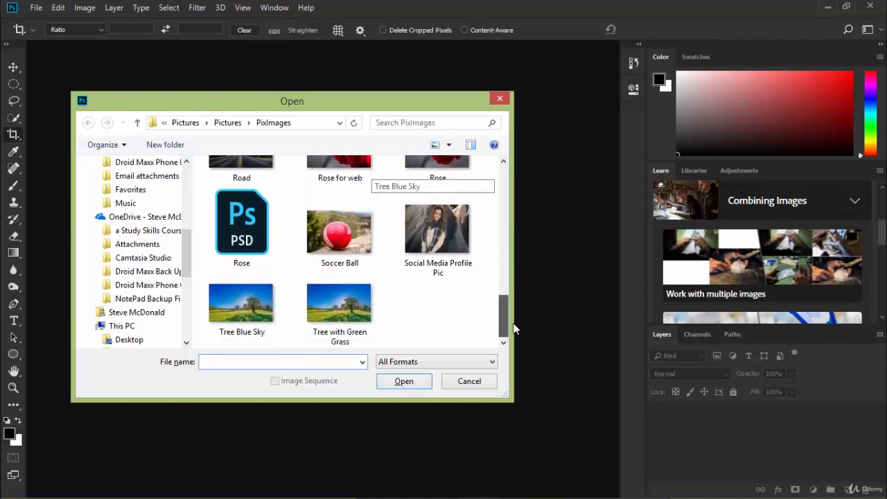
pyautogui.doubleClick(430, 236)
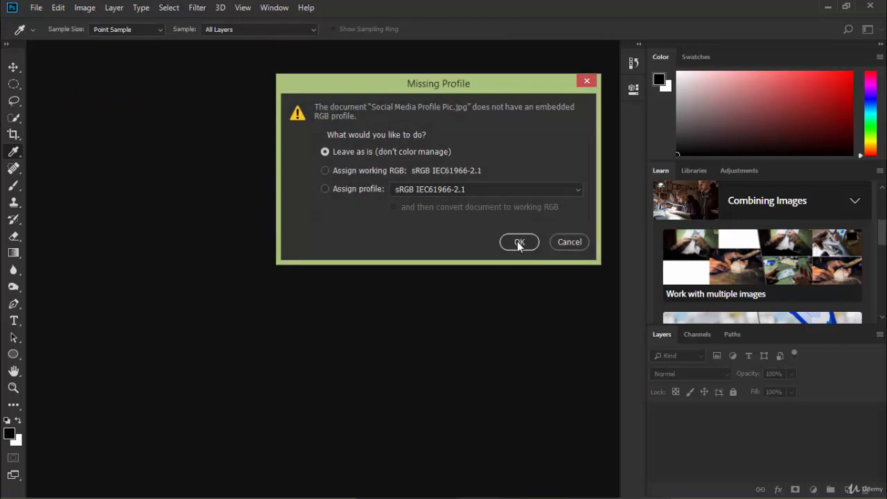
pyautogui.click(519, 242)
pyautogui.press('c')
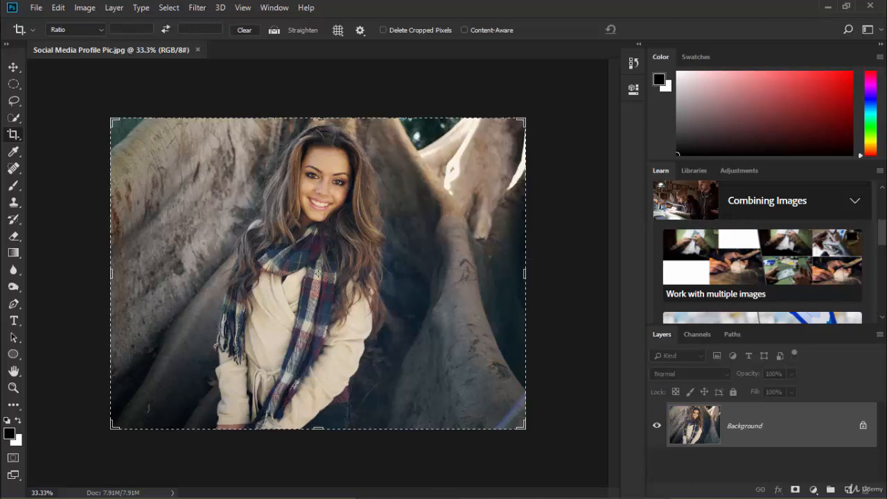
# Zoom the photo out to 6.25% and fit it back to the screen.
pyautogui.press('z')
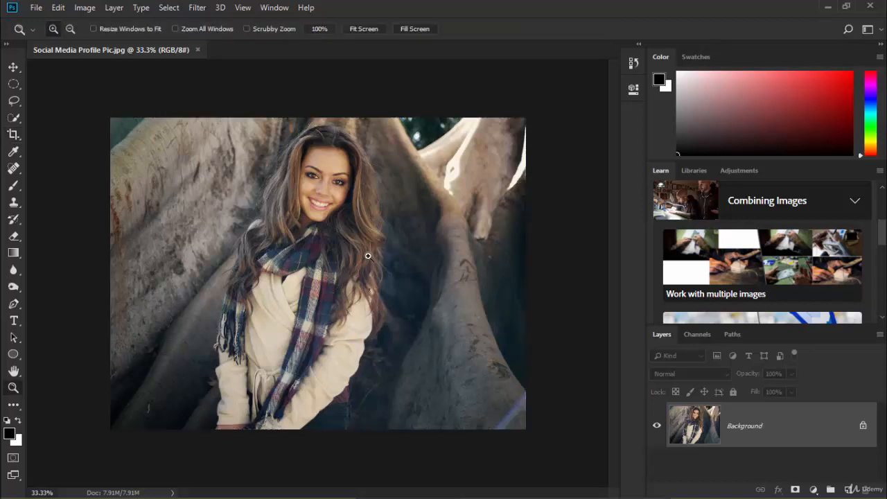
pyautogui.press('alt')
pyautogui.keyDown('alt'); pyautogui.click(324, 280); pyautogui.keyUp('alt')
pyautogui.keyDown('alt'); pyautogui.click(323, 280); pyautogui.keyUp('alt')
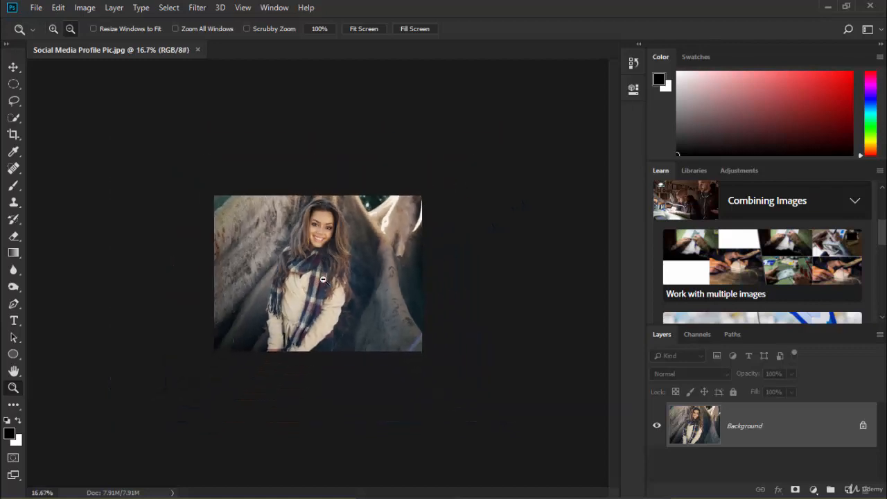
pyautogui.keyDown('alt'); pyautogui.click(323, 280); pyautogui.keyUp('alt')
pyautogui.keyDown('alt'); pyautogui.click(324, 279); pyautogui.keyUp('alt')
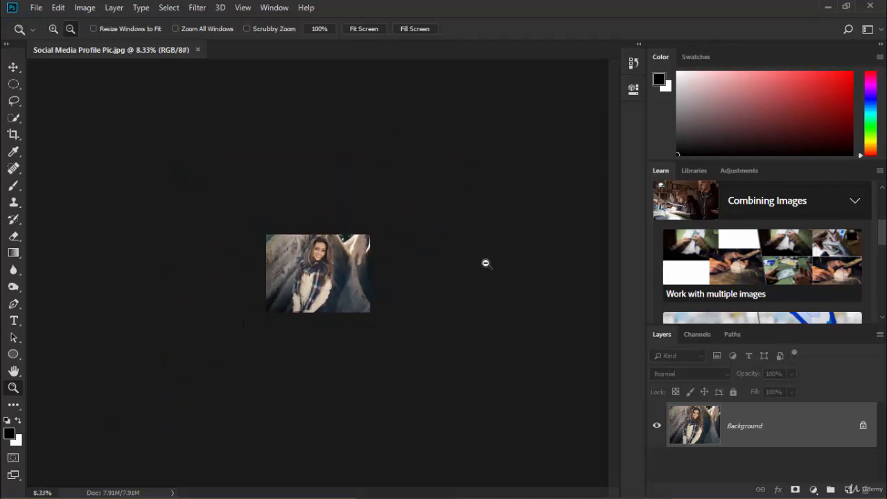
pyautogui.keyDown('alt'); pyautogui.click(337, 279); pyautogui.keyUp('alt')
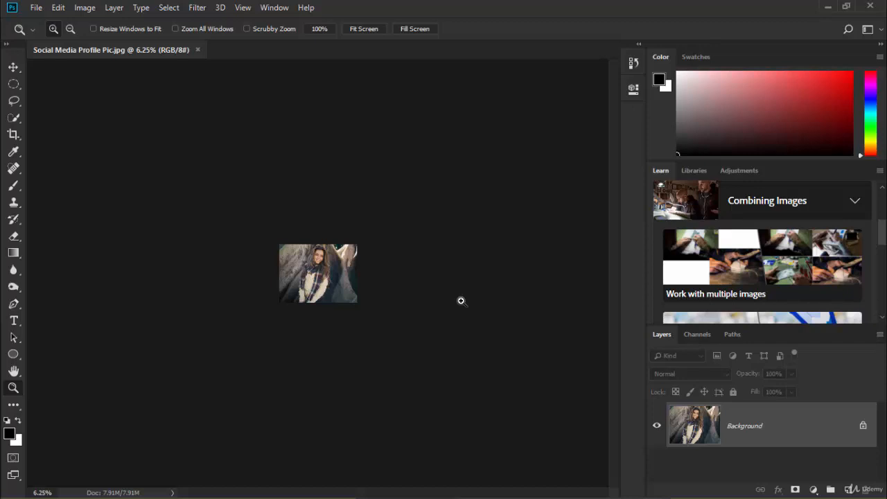
pyautogui.hotkey('ctrl', '0')
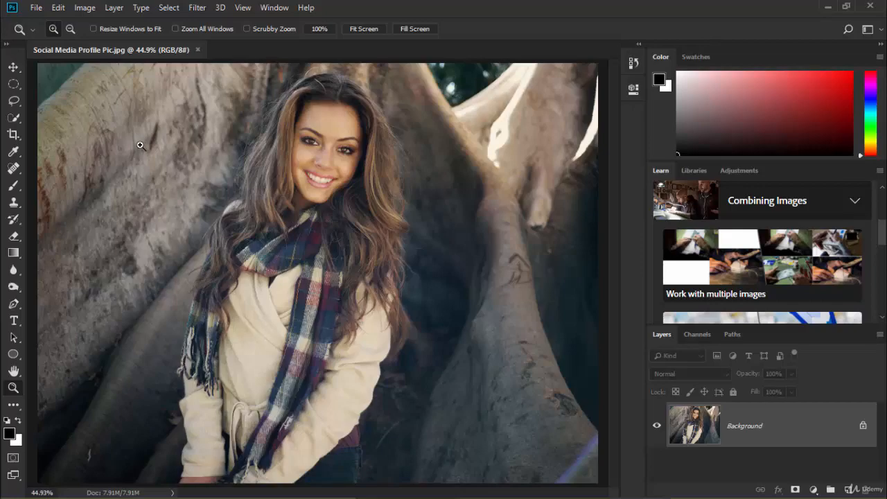
# Try a free-ratio crop frame of about 443 by 443 px around the woman's face, and reset the crop frame.
pyautogui.press('c')
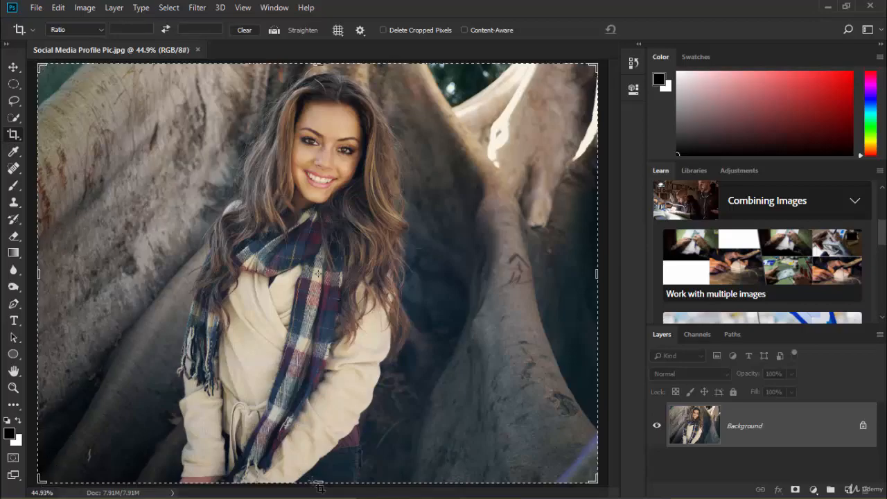
pyautogui.click(596, 274)
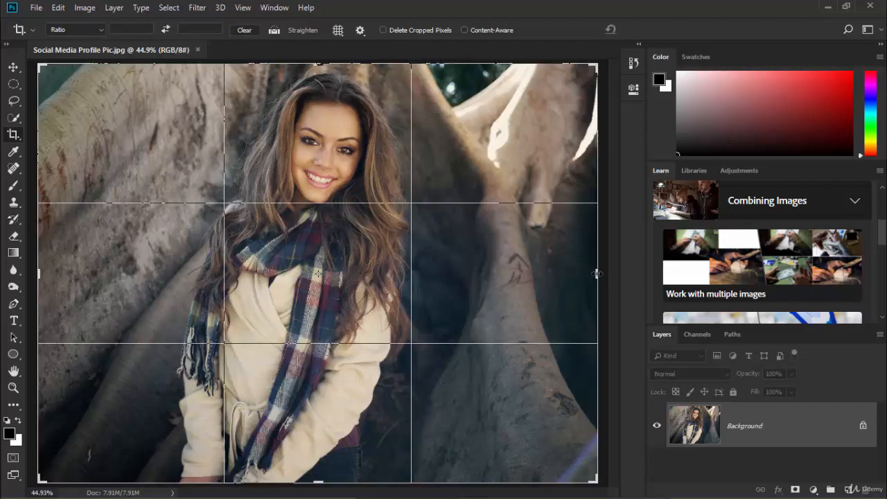
pyautogui.moveTo(596, 274); pyautogui.dragTo(498, 274)
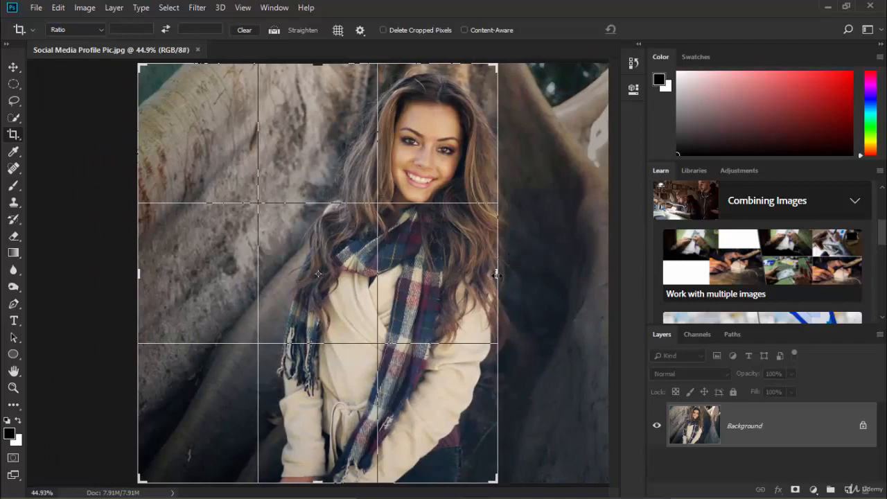
pyautogui.moveTo(139, 480); pyautogui.dragTo(244, 349)
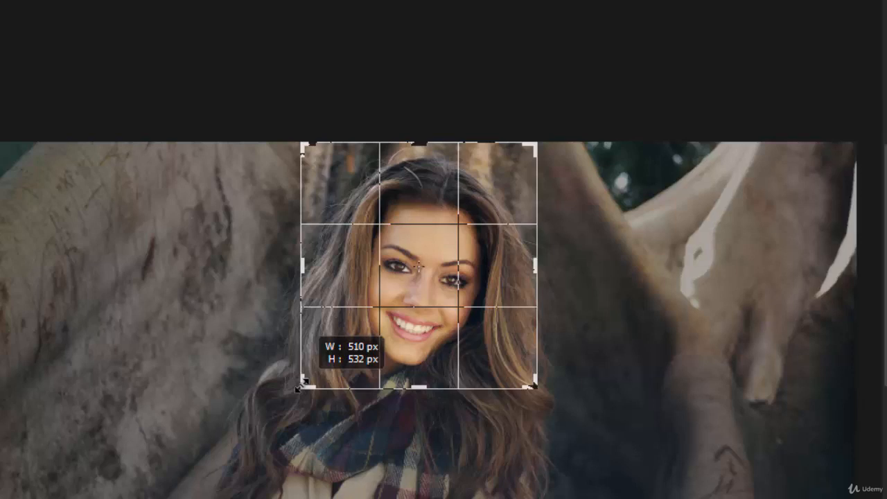
pyautogui.moveTo(299, 385); pyautogui.dragTo(309, 380)
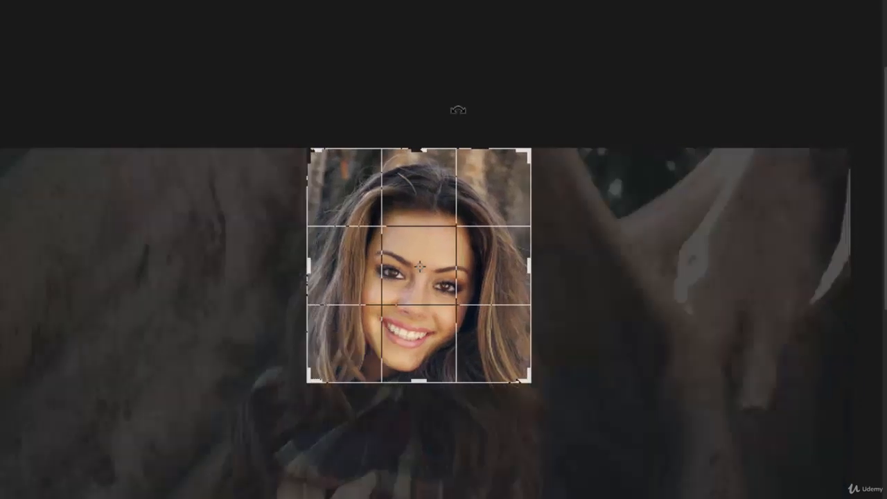
pyautogui.moveTo(419, 148); pyautogui.dragTo(421, 164)
pyautogui.moveTo(310, 167)
pyautogui.mouseDown()
pyautogui.moveTo(320, 182)
pyautogui.moveTo(323, 170)
pyautogui.mouseUp()
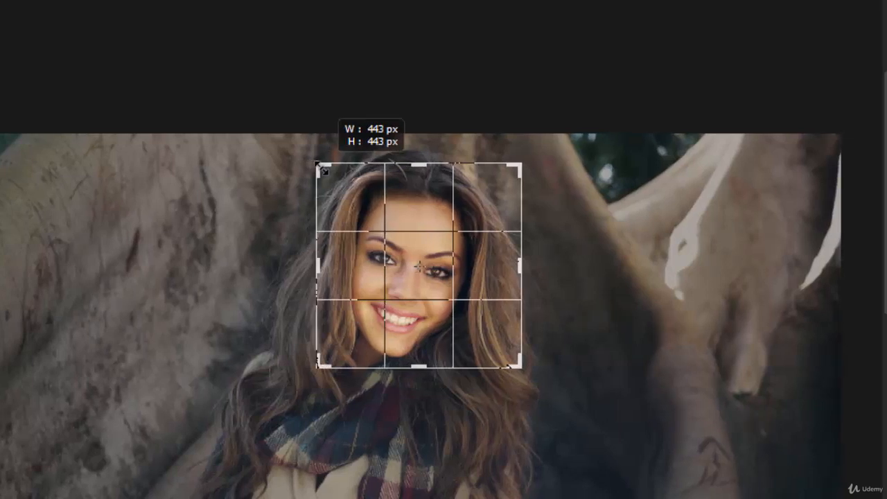
pyautogui.moveTo(323, 169); pyautogui.dragTo(323, 170)
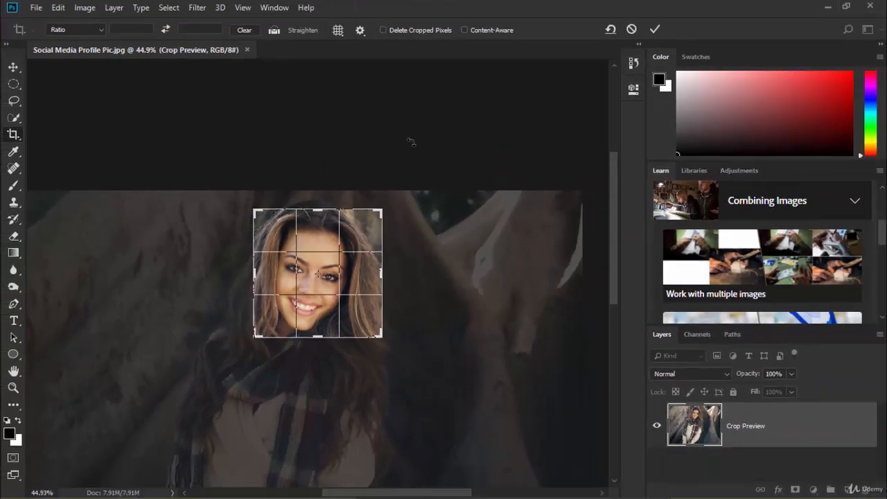
pyautogui.click(610, 31)
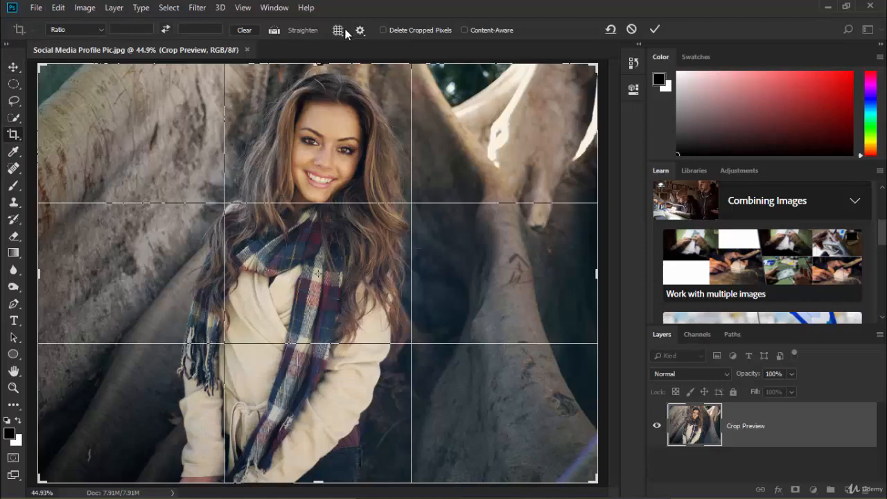
# Crop the photo with the 1:1 (Square) ratio, shrinking and repositioning the frame around the woman's face.
pyautogui.click(102, 31)
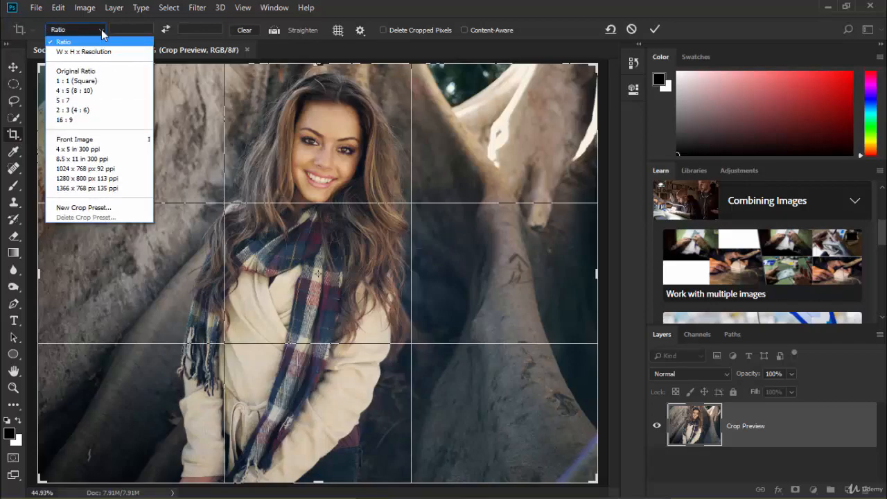
pyautogui.click(88, 82)
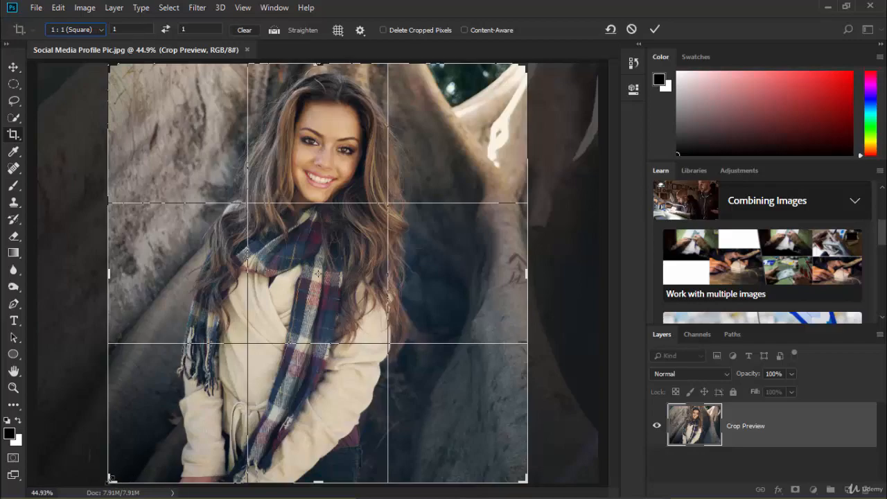
pyautogui.moveTo(111, 478); pyautogui.dragTo(229, 316)
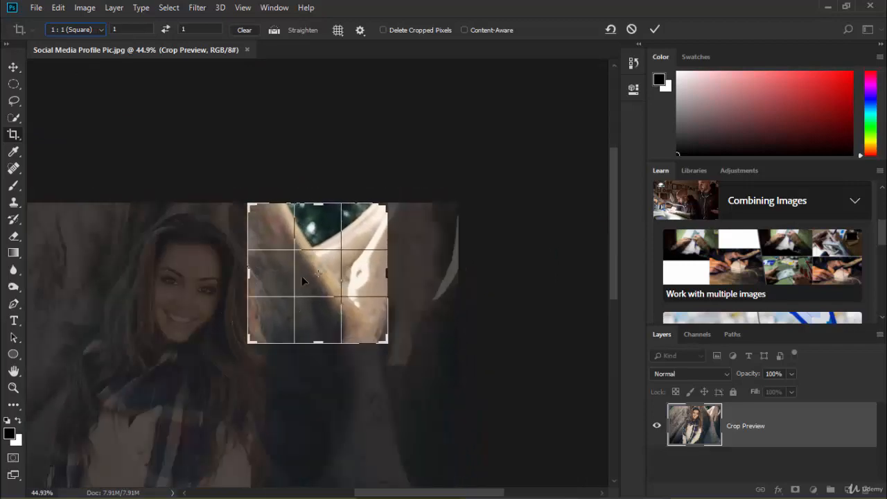
pyautogui.moveTo(304, 275); pyautogui.dragTo(432, 260)
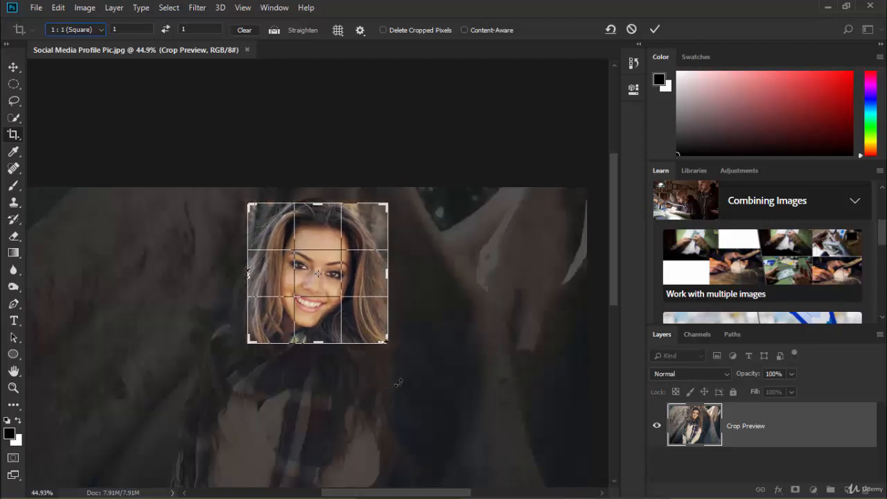
pyautogui.click(653, 31)
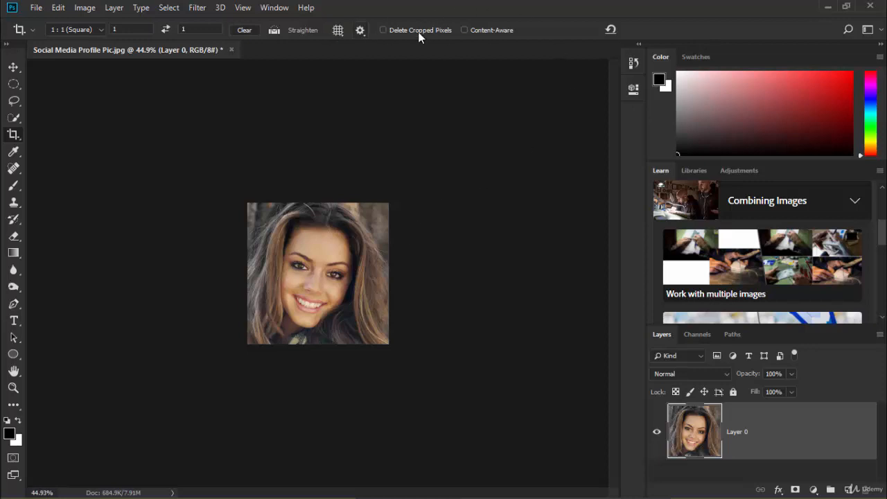
# Reset the crop ratio settings and undo the square crop.
pyautogui.click(611, 29)
pyautogui.press('ctrl')
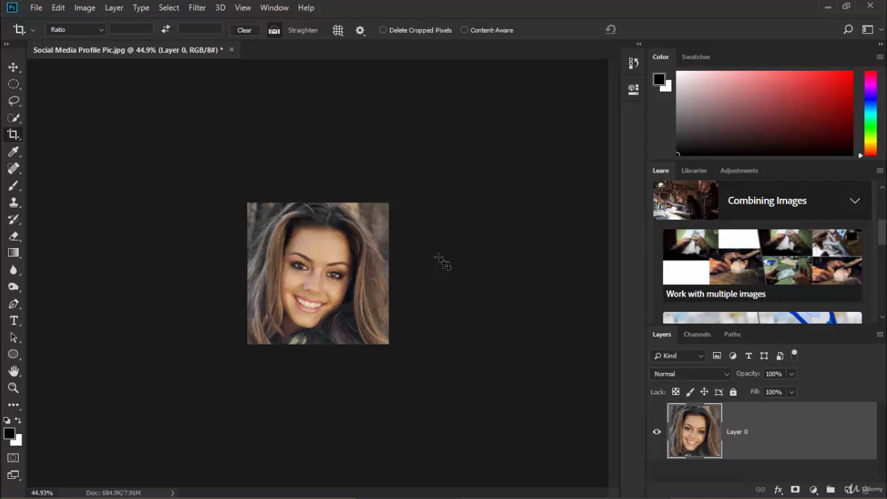
pyautogui.hotkey('ctrl', 'z')
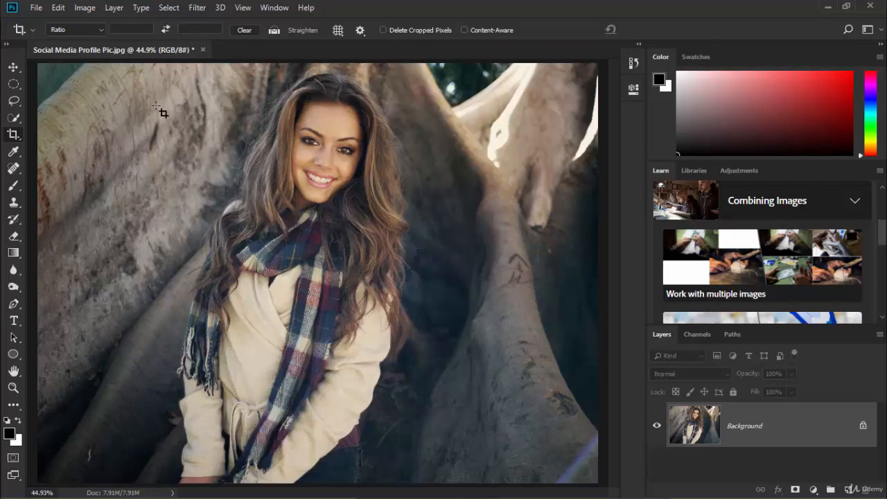
# Crop the full photo to a 1:1 (Square) frame closely around the woman's face and hair.
pyautogui.click(13, 135)
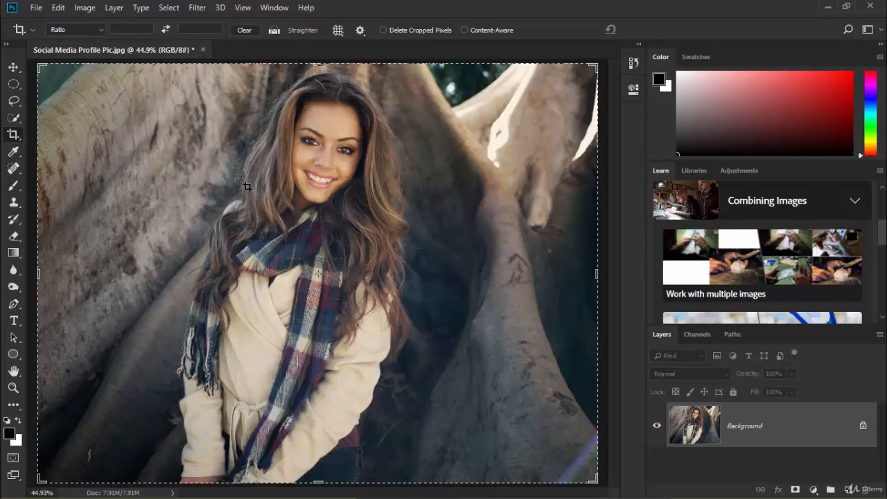
pyautogui.click(102, 30)
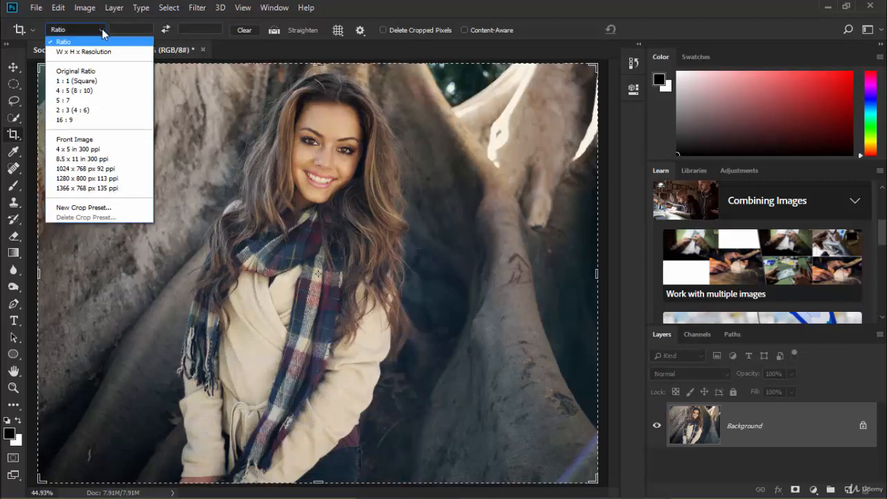
pyautogui.click(87, 82)
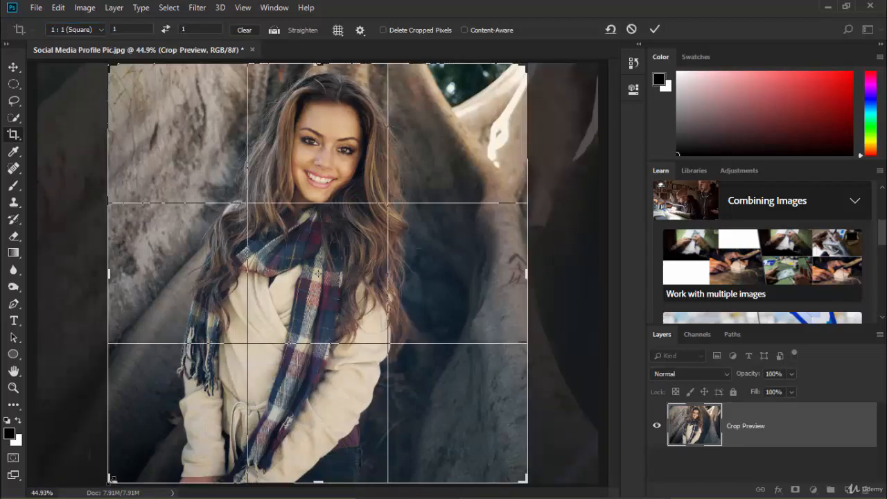
pyautogui.moveTo(113, 479); pyautogui.dragTo(237, 330)
pyautogui.moveTo(326, 236); pyautogui.dragTo(320, 356)
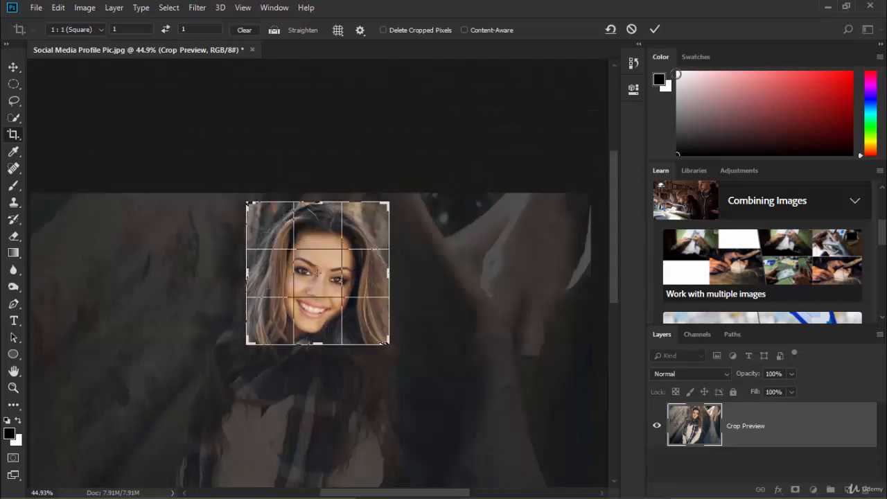
pyautogui.press('Return')
# Open the Save As dialog for a JPEG copy of the cropped photo and cancel without saving.
pyautogui.hotkey('ctrl', 'alt', 's')
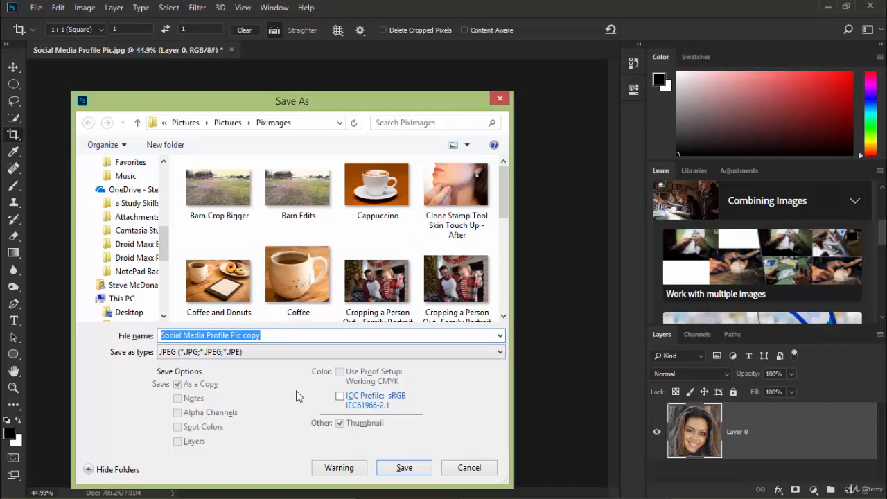
pyautogui.click(469, 469)
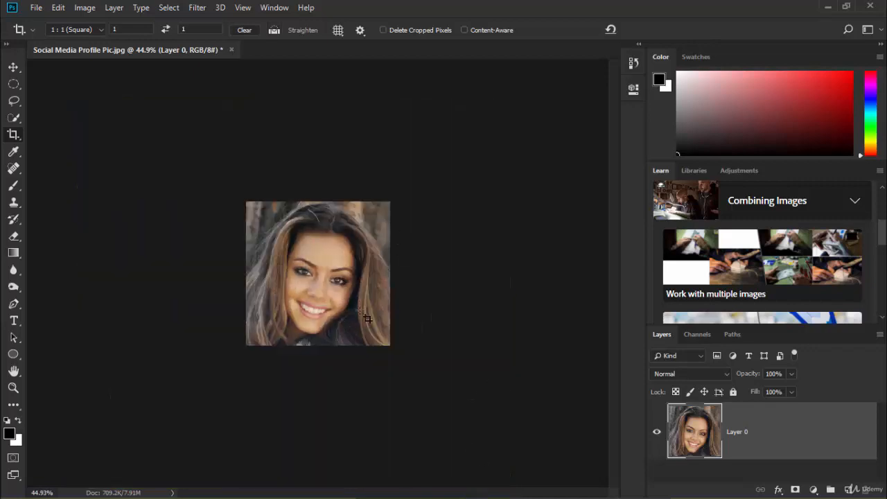